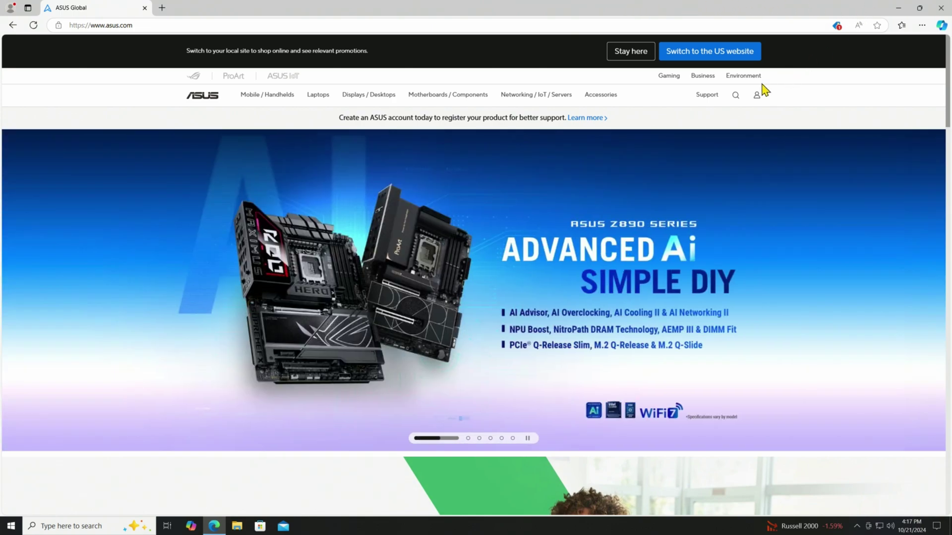
mouse_move(706, 110)
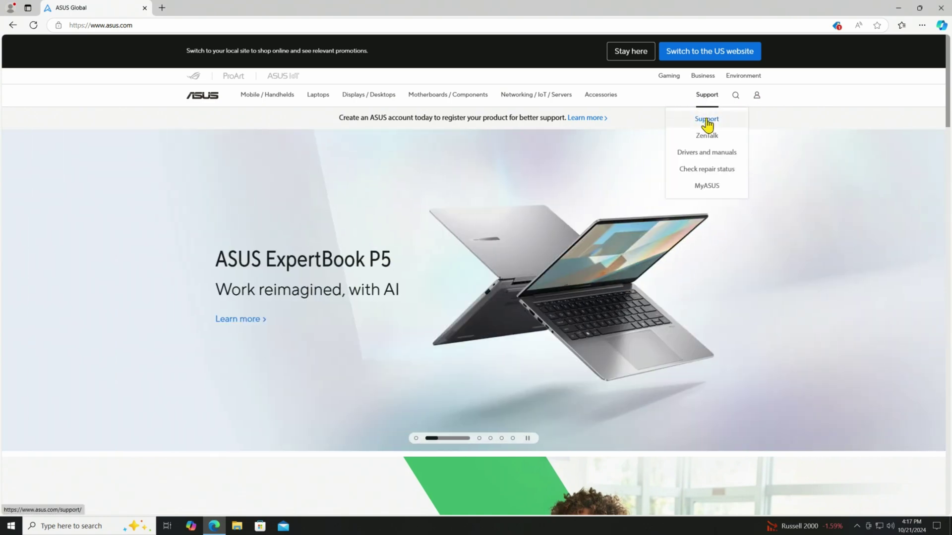
- Go to the ASUS Motherboards support page
click(707, 119)
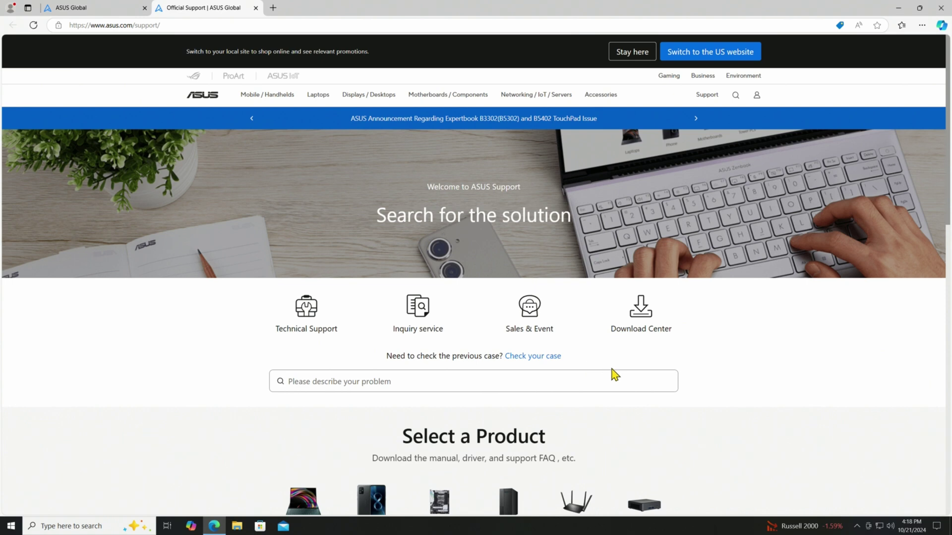
scroll(615, 375, down, 4)
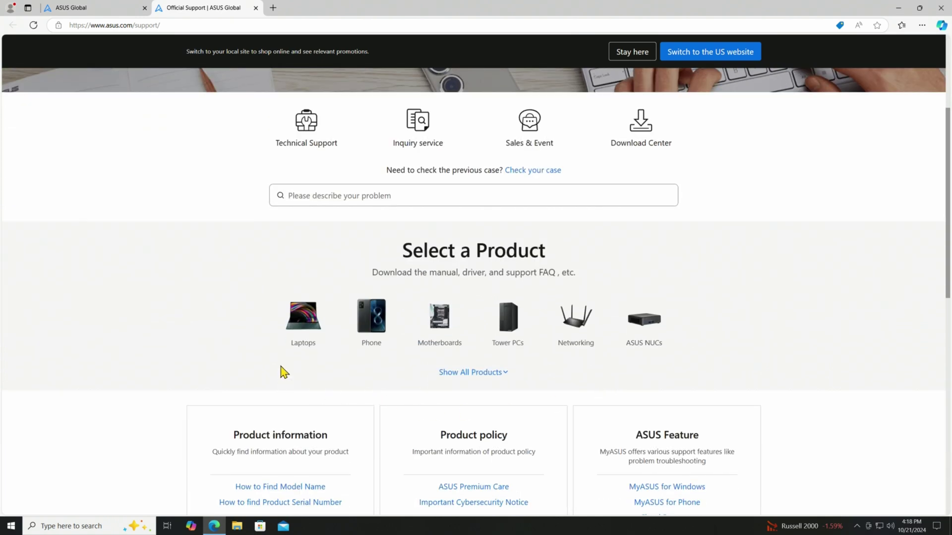
click(441, 330)
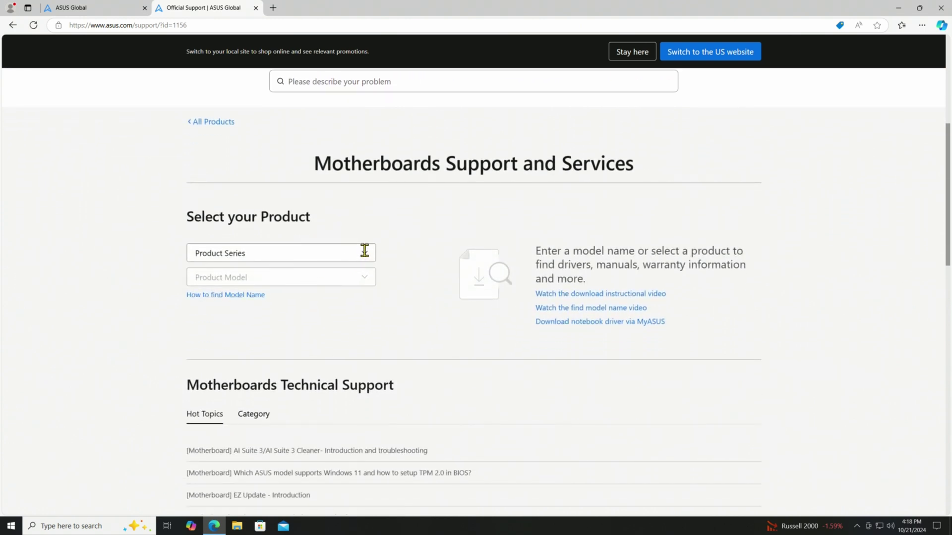
- Select the ProArt product series and the ProArt Z790-CREATOR WIFI model
click(365, 250)
scroll(303, 285, down, 3)
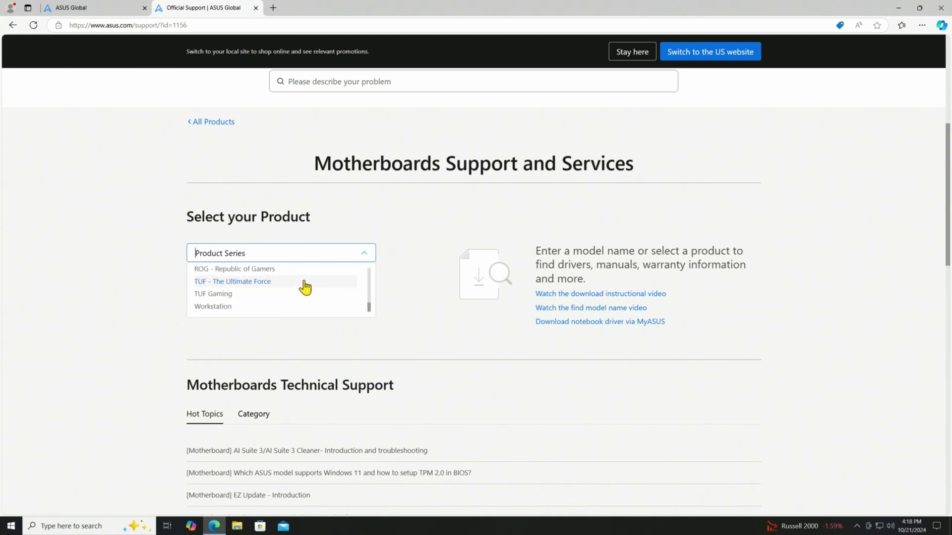
scroll(275, 273, up, 3)
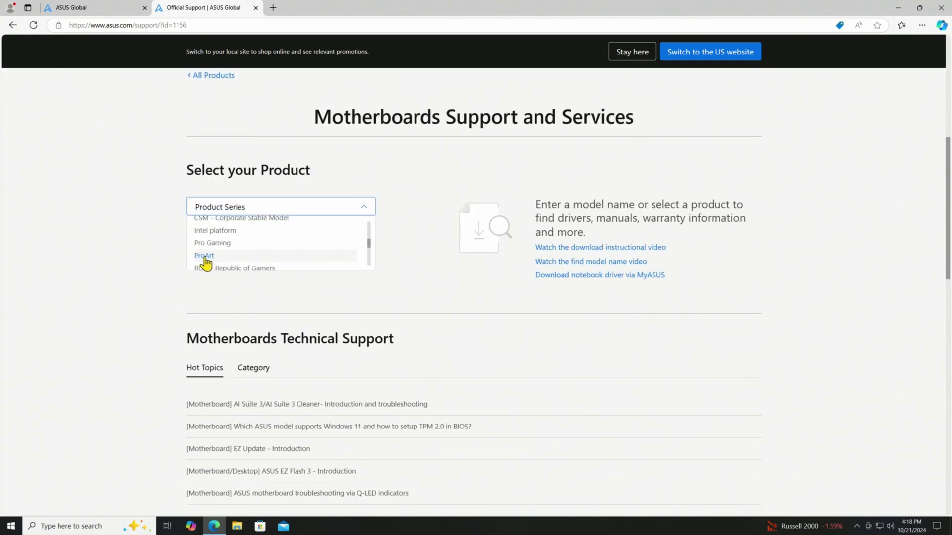
click(205, 257)
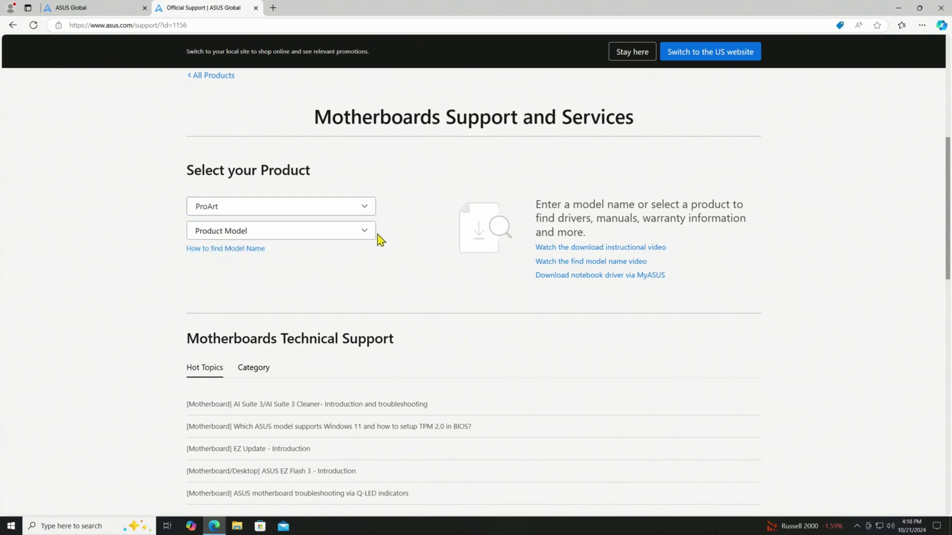
click(366, 232)
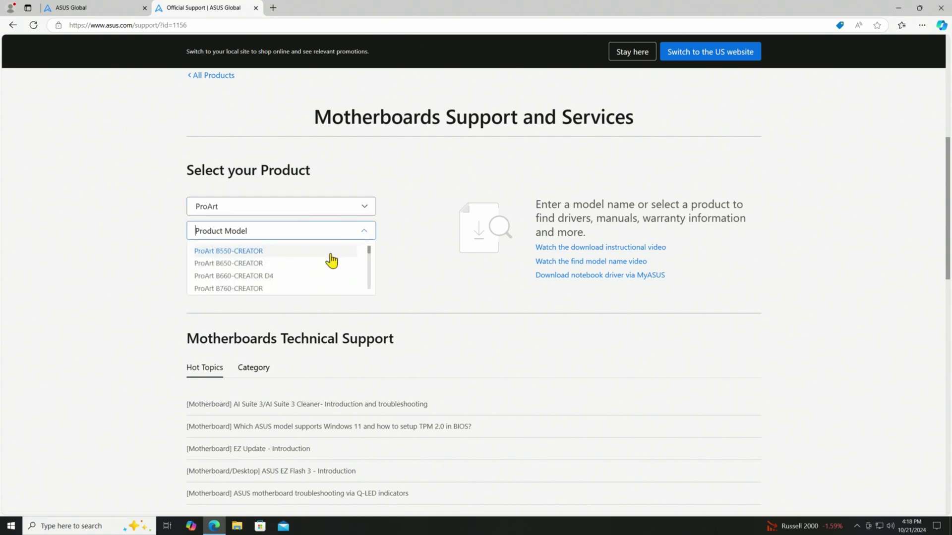
scroll(329, 259, down, 5)
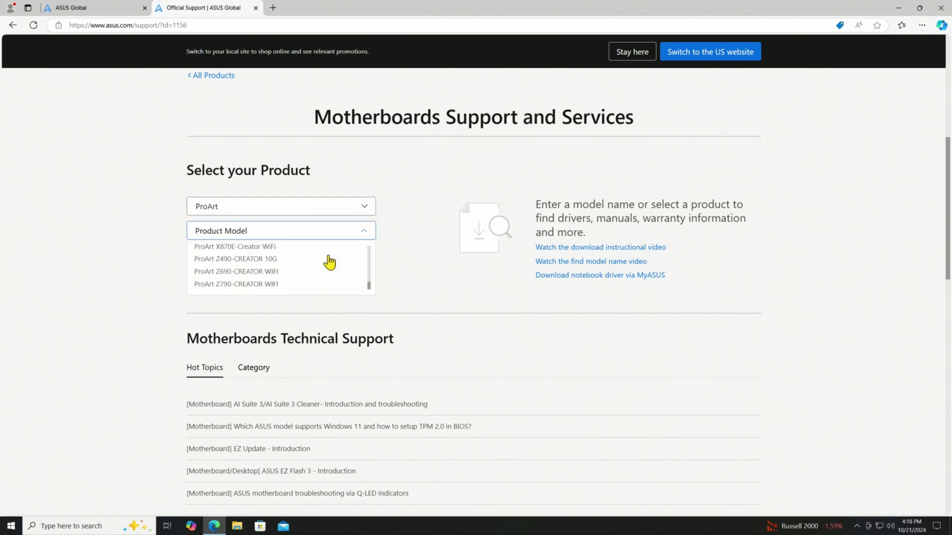
click(261, 287)
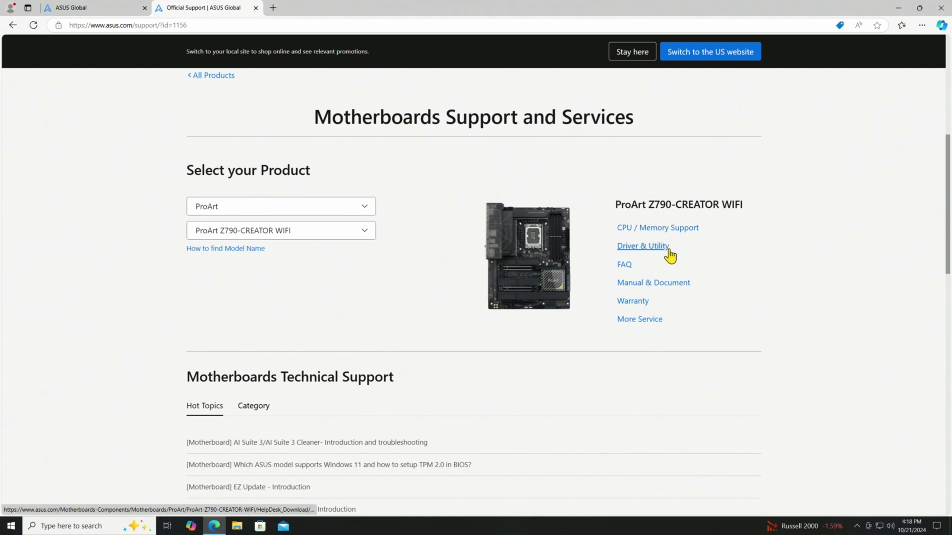
- Download the BIOS Version 2703 zip from the board's Driver & Utility BIOS & FIRMWARE listing
click(665, 249)
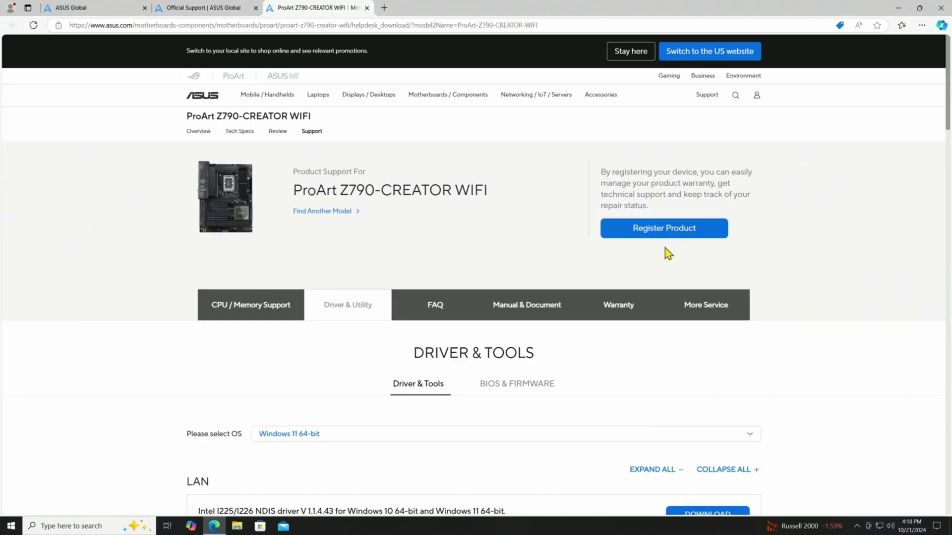
scroll(664, 258, down, 3)
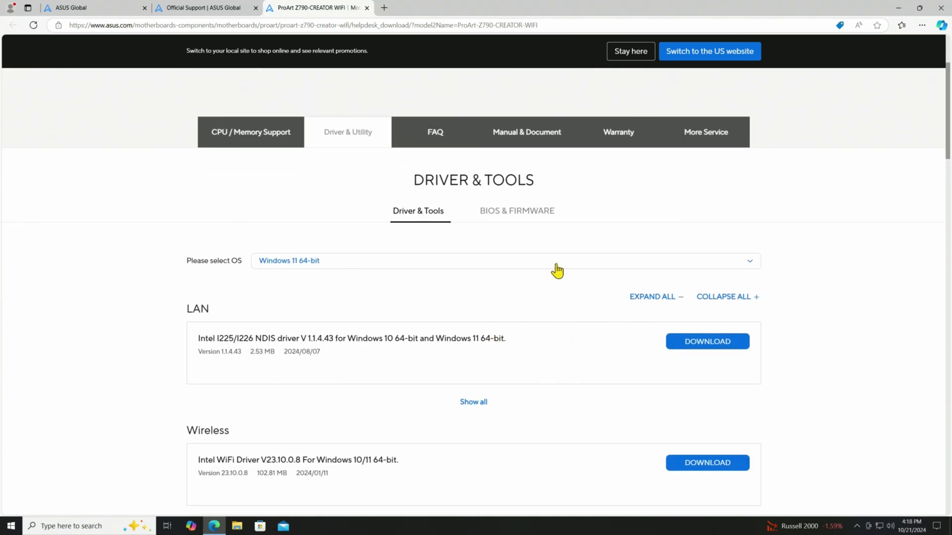
click(545, 217)
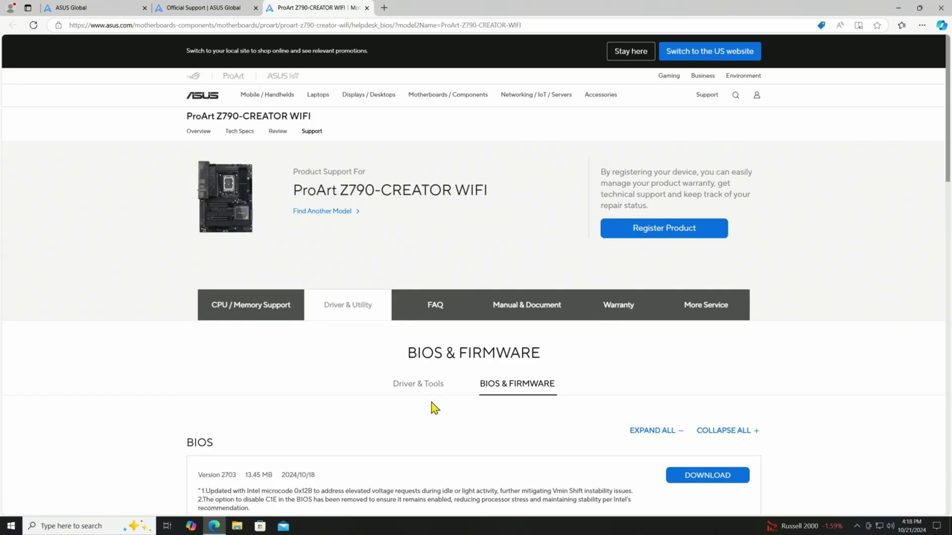
scroll(362, 406, down, 3)
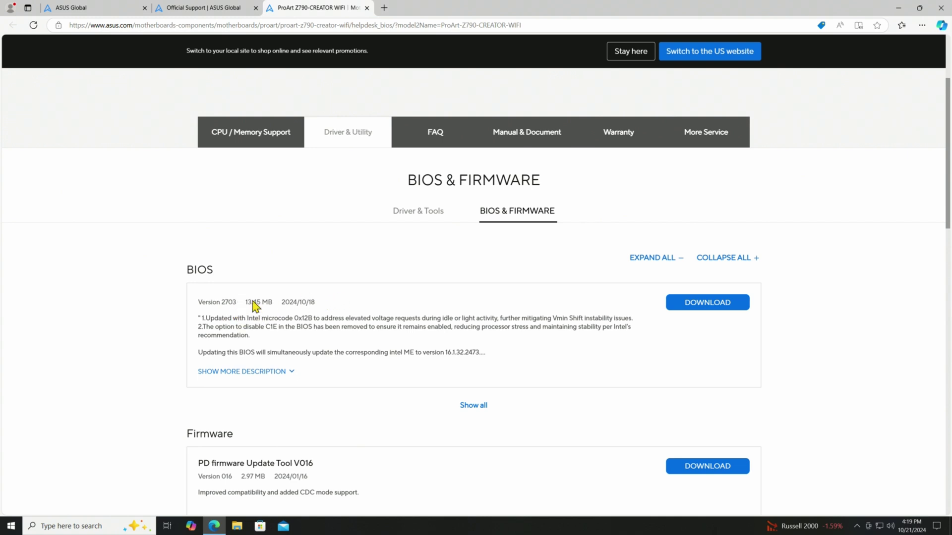
click(683, 306)
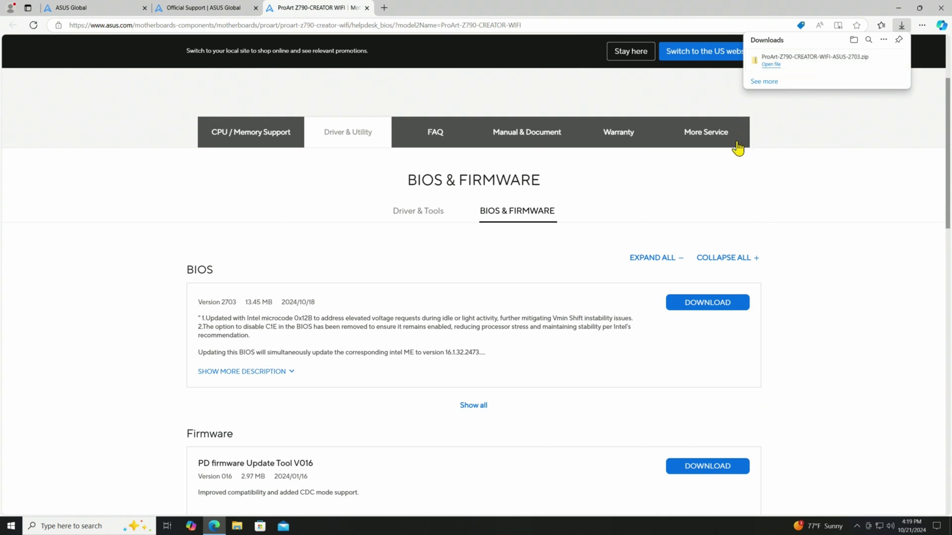
scroll(791, 217, down, 4)
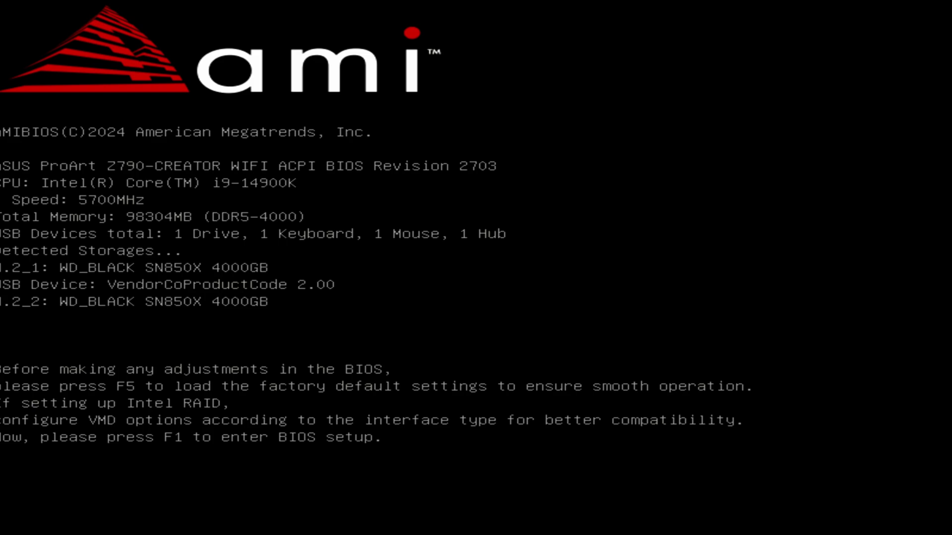
- Enter the ASUS UEFI BIOS Utility in EZ Mode from the AMI POST screen with F1
key(F1)
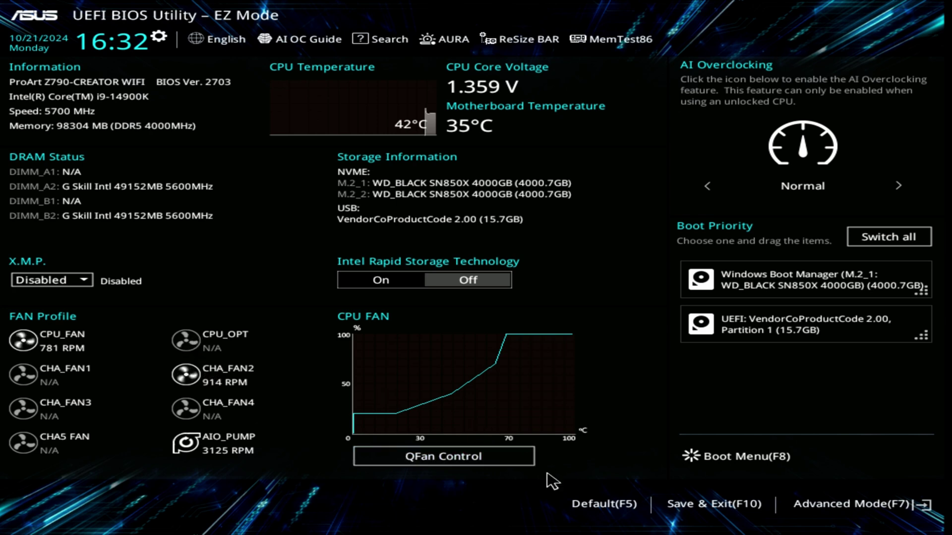
- Confirm BIOS Ver. 2703 and bring up the Save Changes & Reset dialog
click(705, 511)
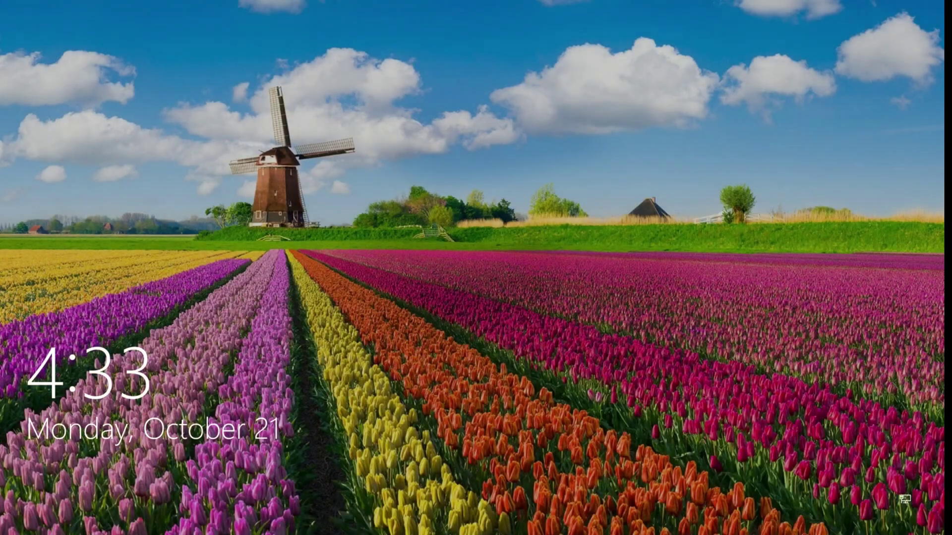
- Sign in to Windows from the lock screen with the account password
click(456, 227)
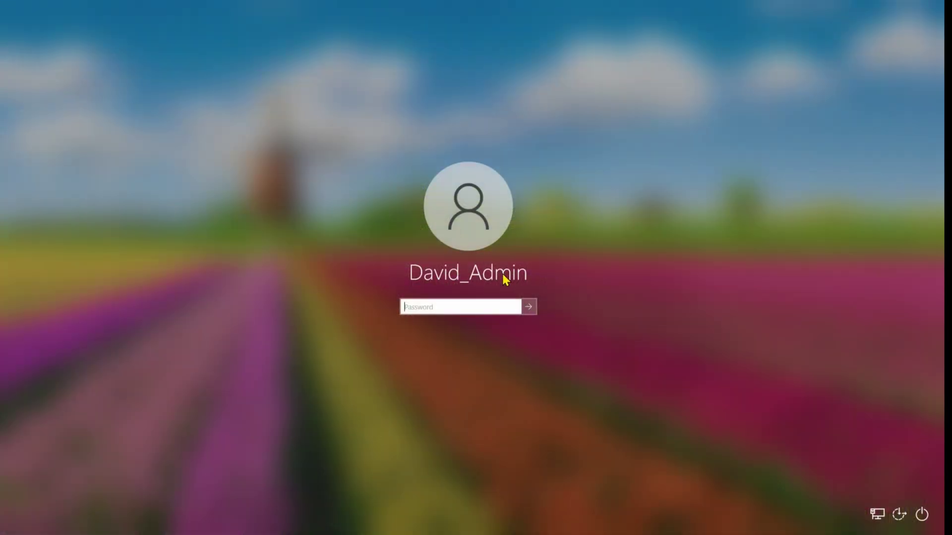
text(••••••••)
key(Return)
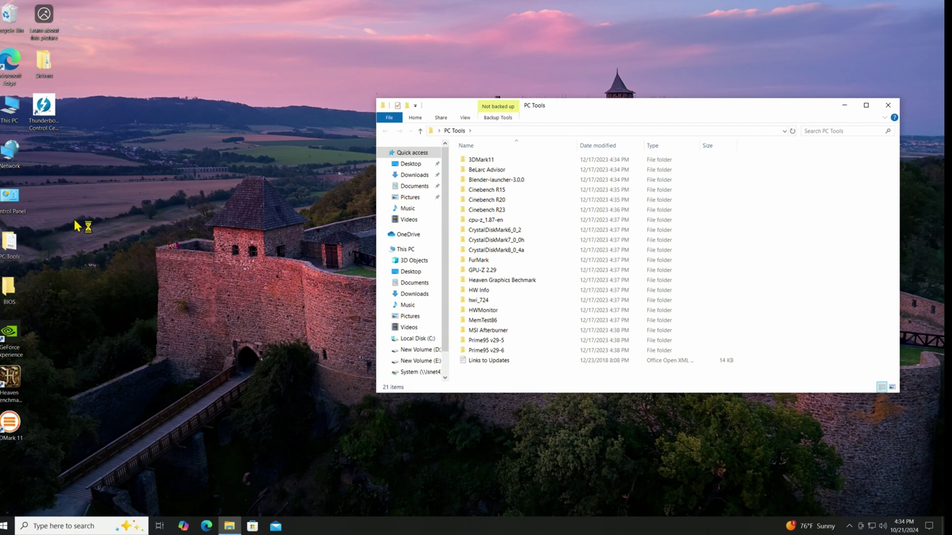
- Launch the 64-bit CPU-Z from the cpu-z_1.87-en folder, approving admin rights
drag(570, 108, 382, 114)
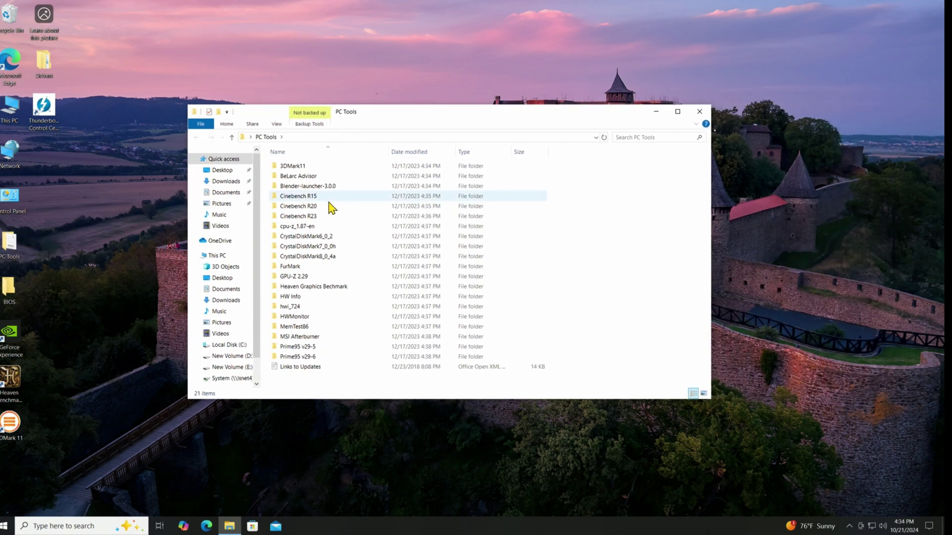
double_click(306, 228)
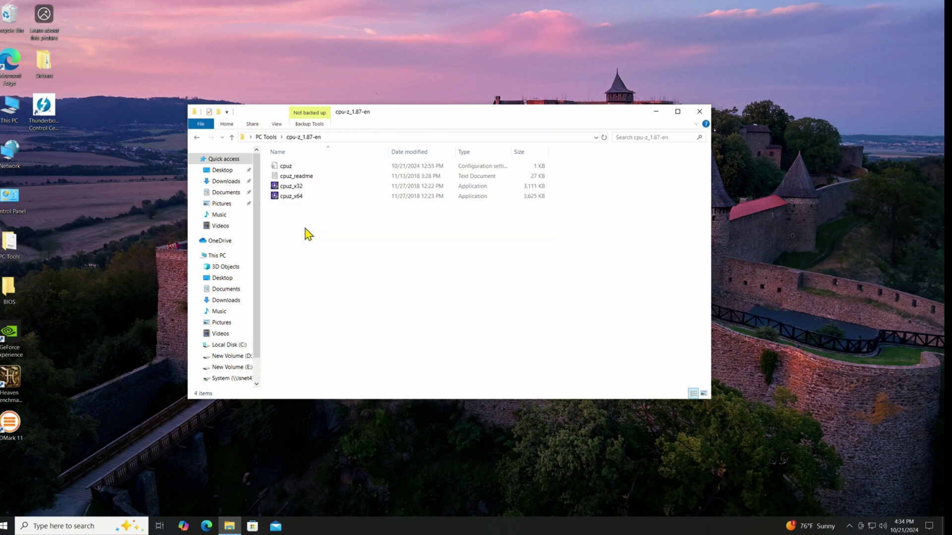
double_click(302, 197)
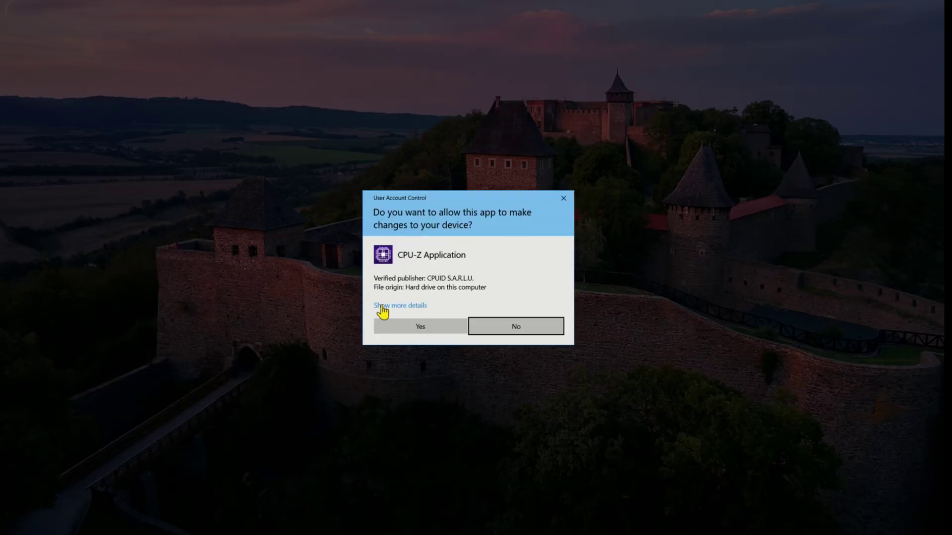
click(409, 328)
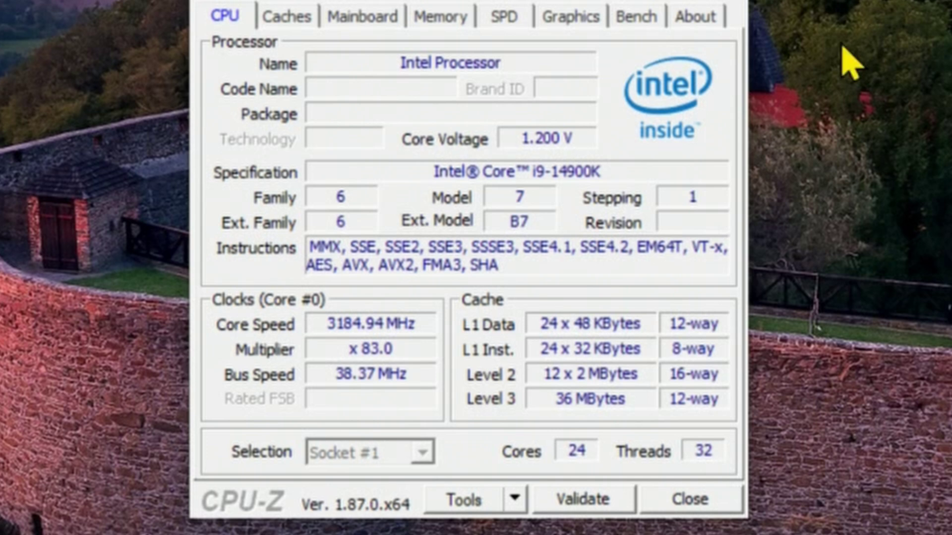
- Check CPU-Z's Mainboard details for BIOS 2703 dated 10/17/2024, then close CPU-Z
click(385, 23)
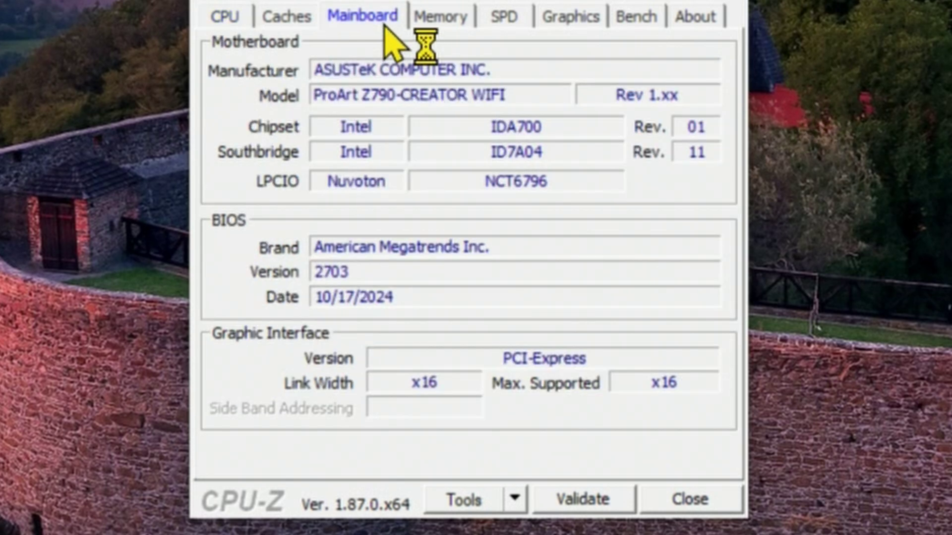
click(723, 2)
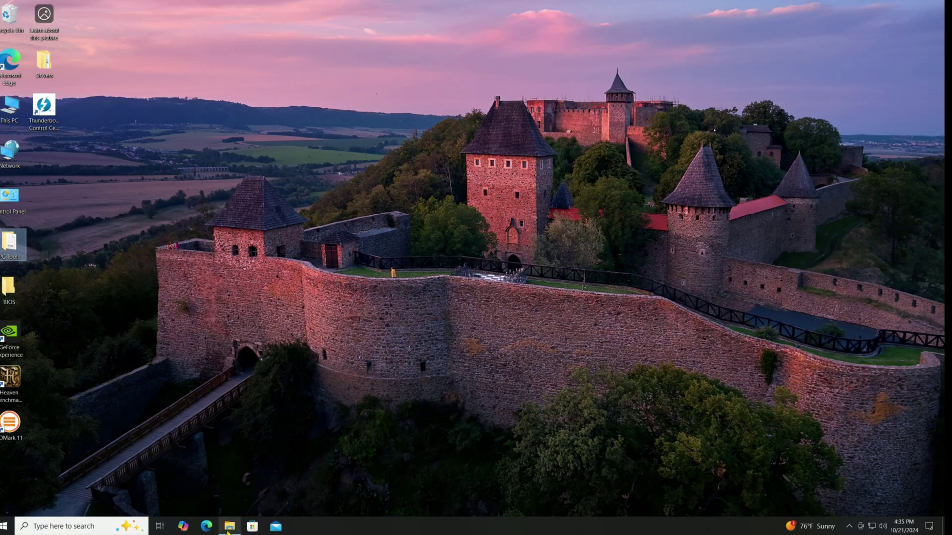
click(228, 529)
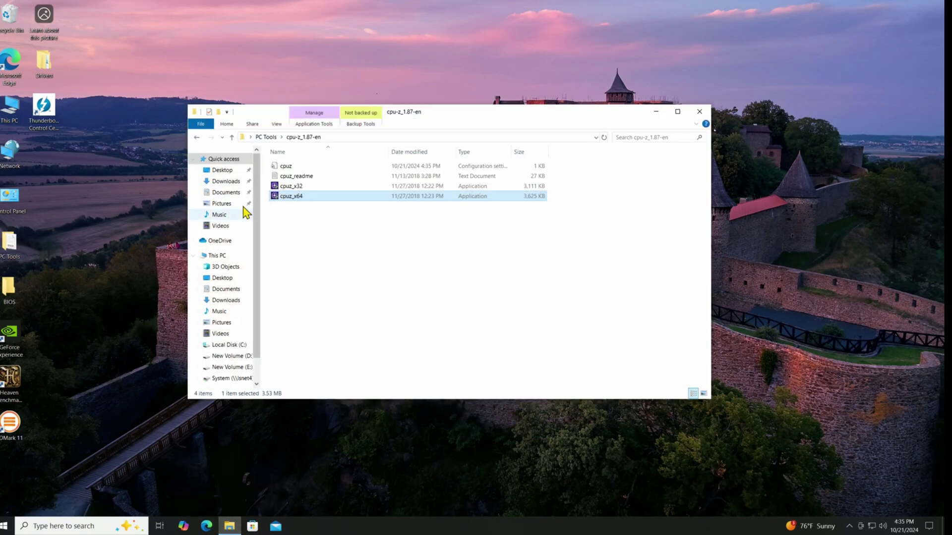
- Run HWiNFO64 from the HW Info folder in sensors-only mode with admin approval
click(197, 139)
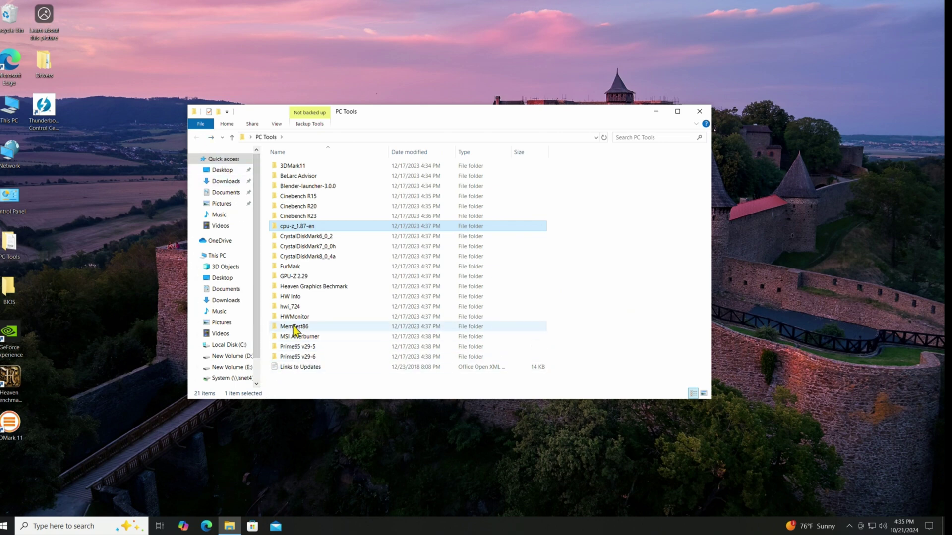
double_click(291, 298)
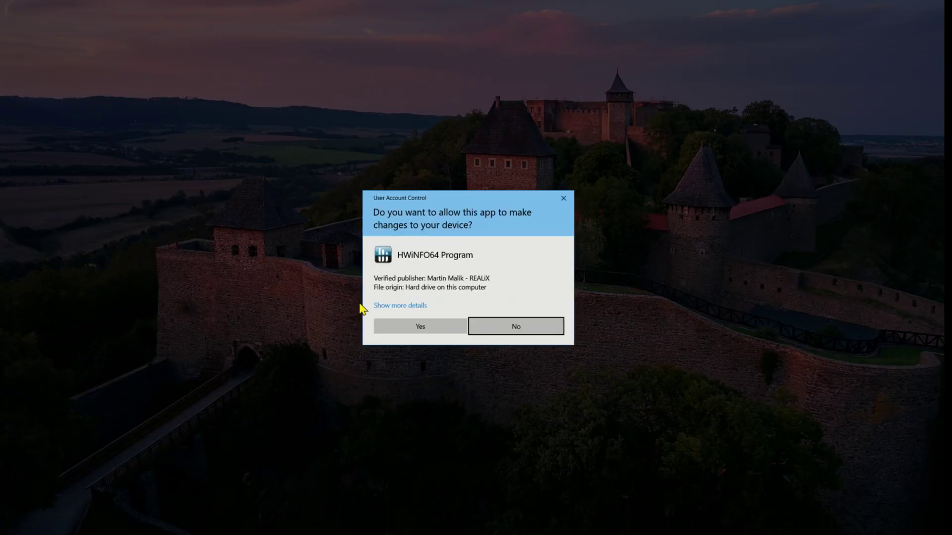
click(391, 331)
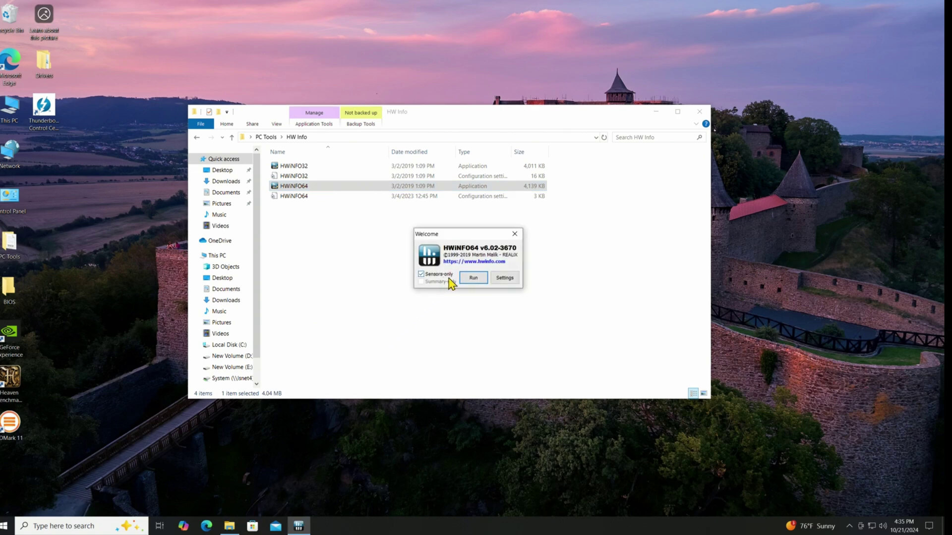
click(471, 279)
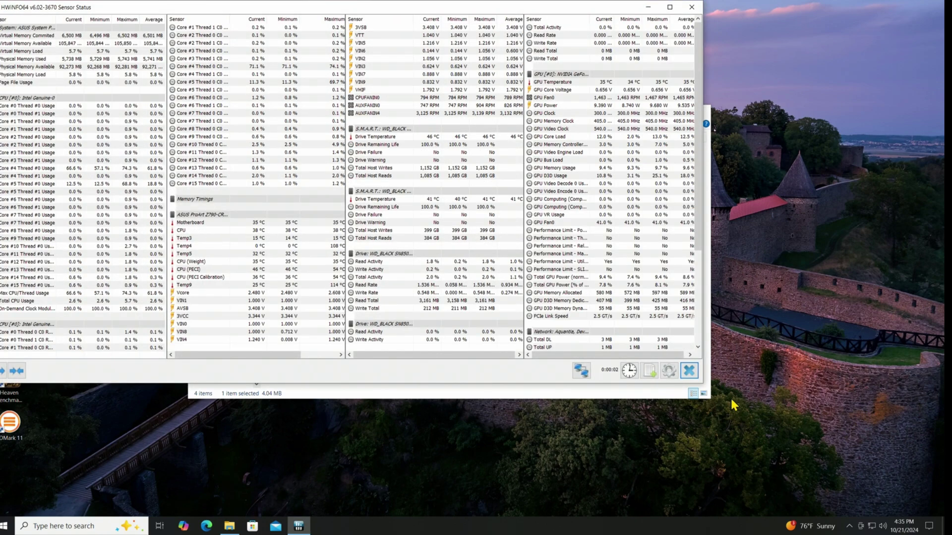
- Enlarge the HWiNFO64 Sensor Status window to review the readings, then close it
drag(704, 386, 940, 513)
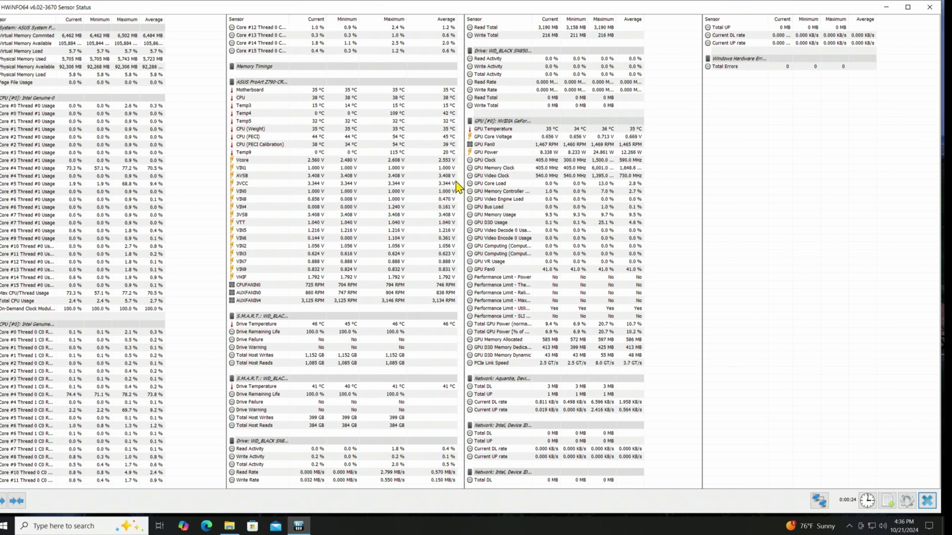
click(928, 7)
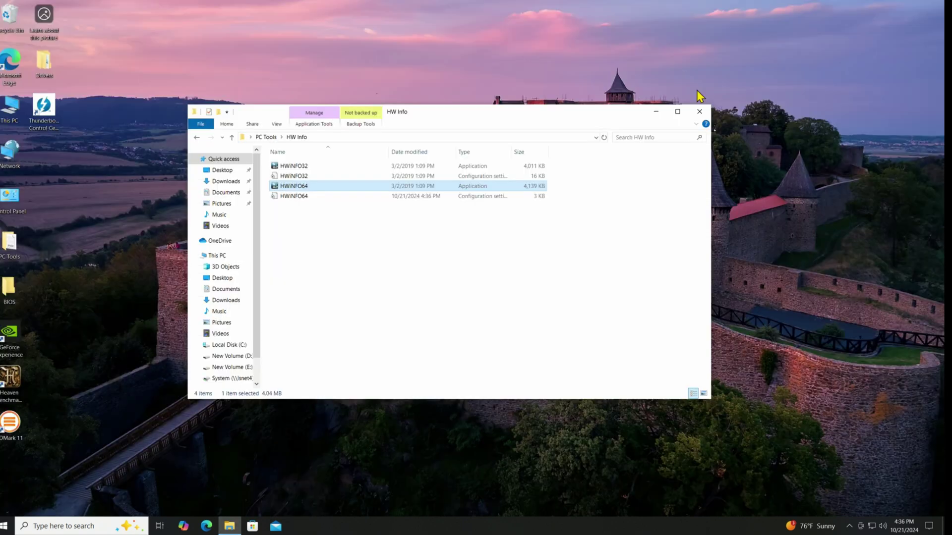